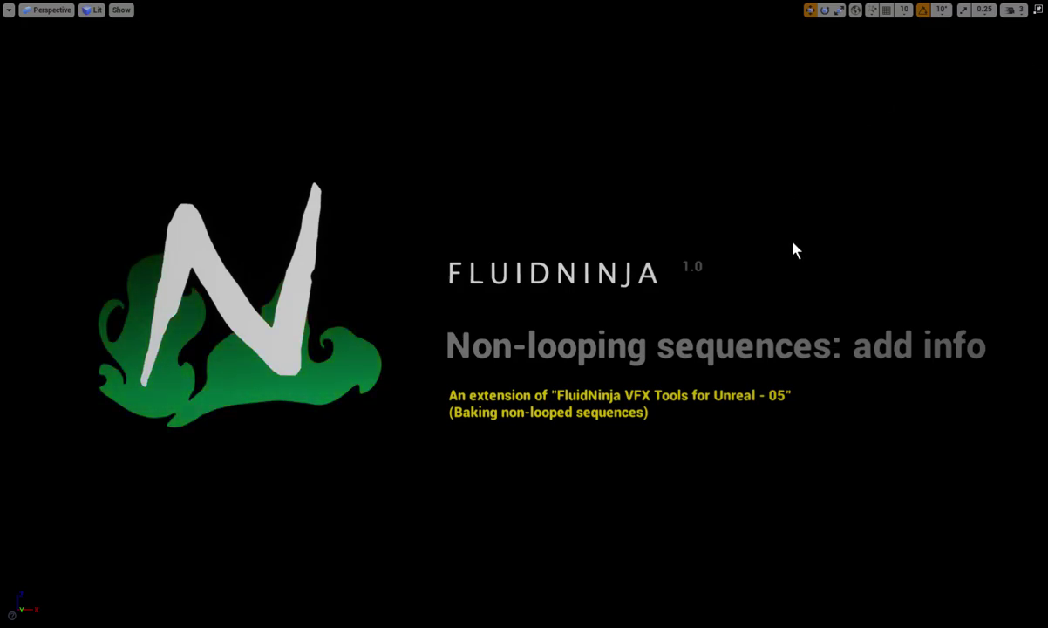
# Step: Exit the full-screen view and scroll the Content Browser folder tree to FluidNinja > Levels
pyautogui.press('F11')
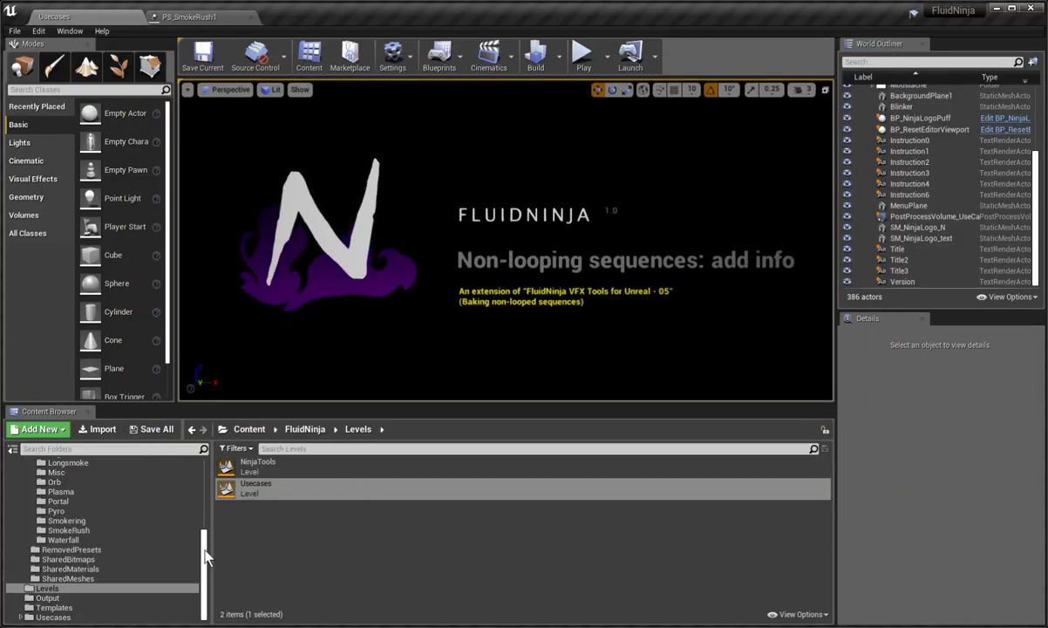
pyautogui.moveTo(203, 558); pyautogui.dragTo(191, 592)
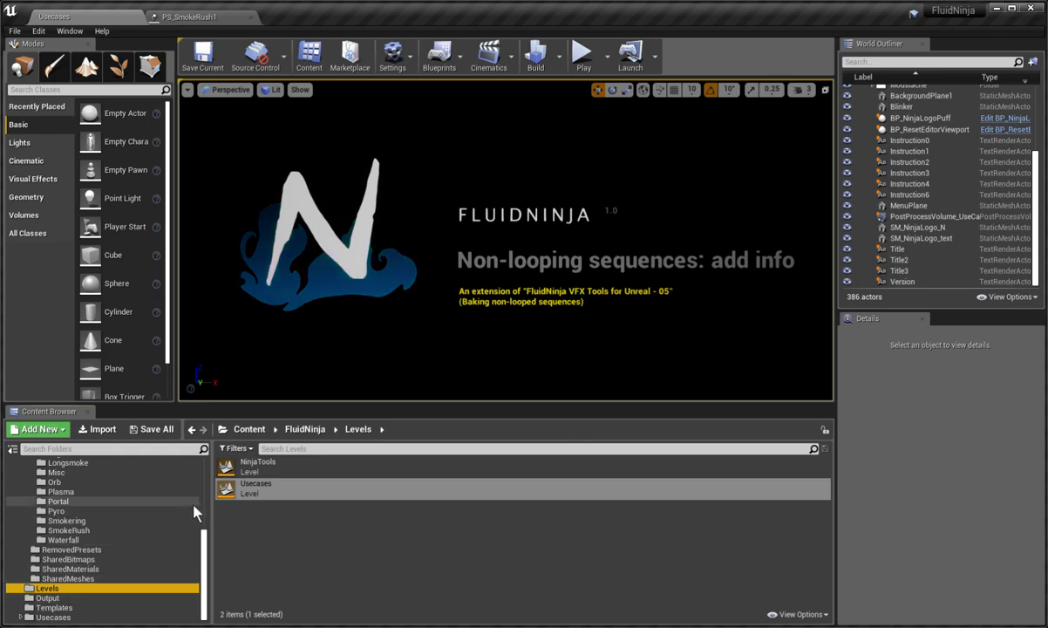
# Step: Open the NinjaTools level full-screen, play it, and launch the FluidNinja tool
pyautogui.doubleClick(257, 466)
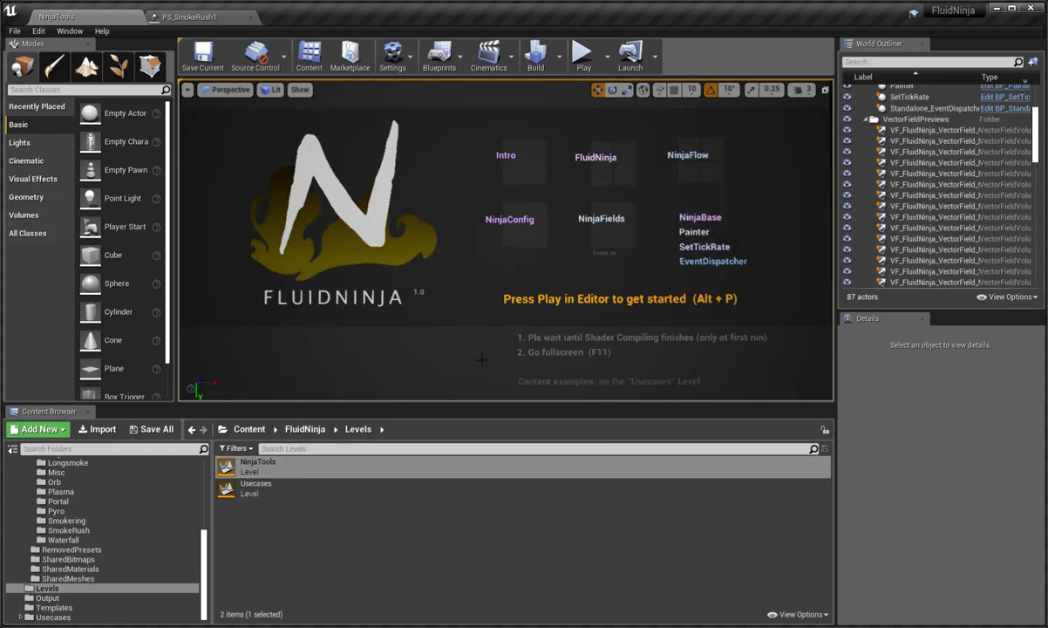
pyautogui.click(482, 358)
pyautogui.press('F11')
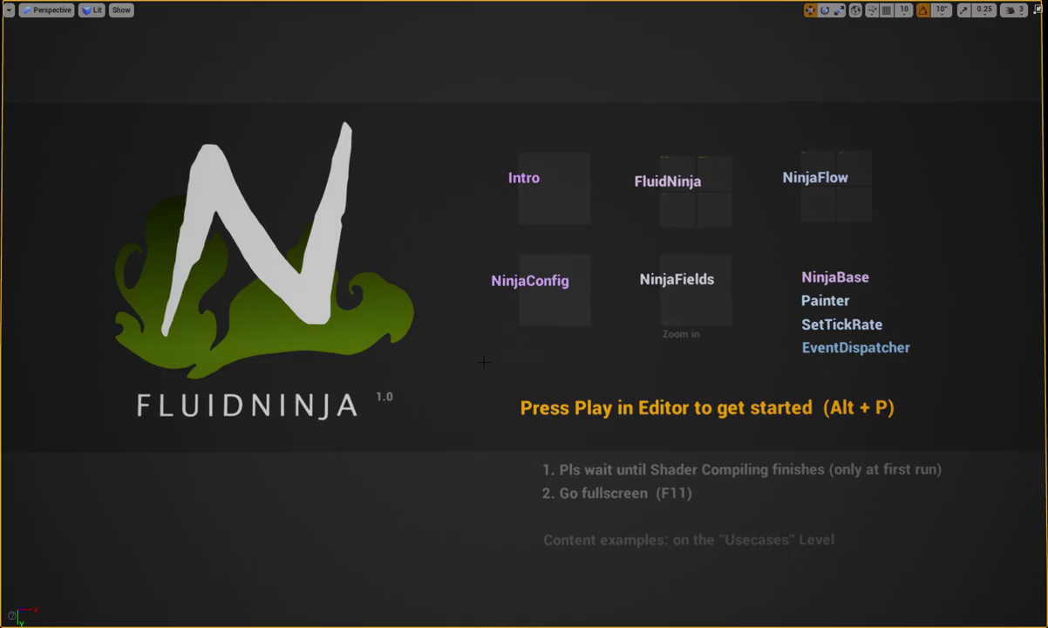
pyautogui.hotkey('alt', 'p')
pyautogui.click(98, 75)
pyautogui.click(86, 98)
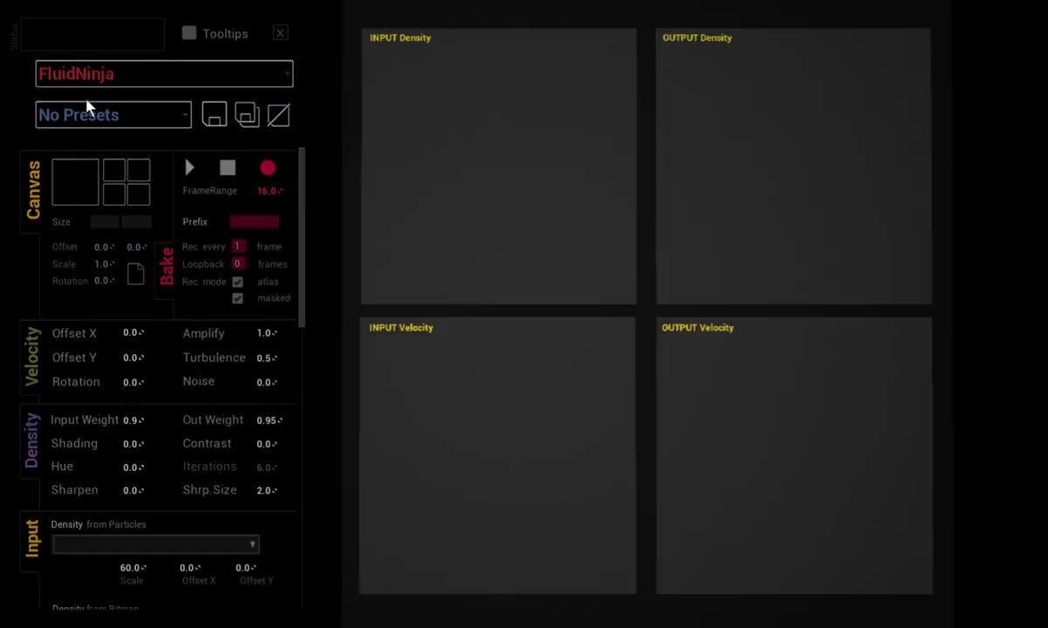
# Step: Load the SmokeRush1 simulation preset
pyautogui.click(179, 115)
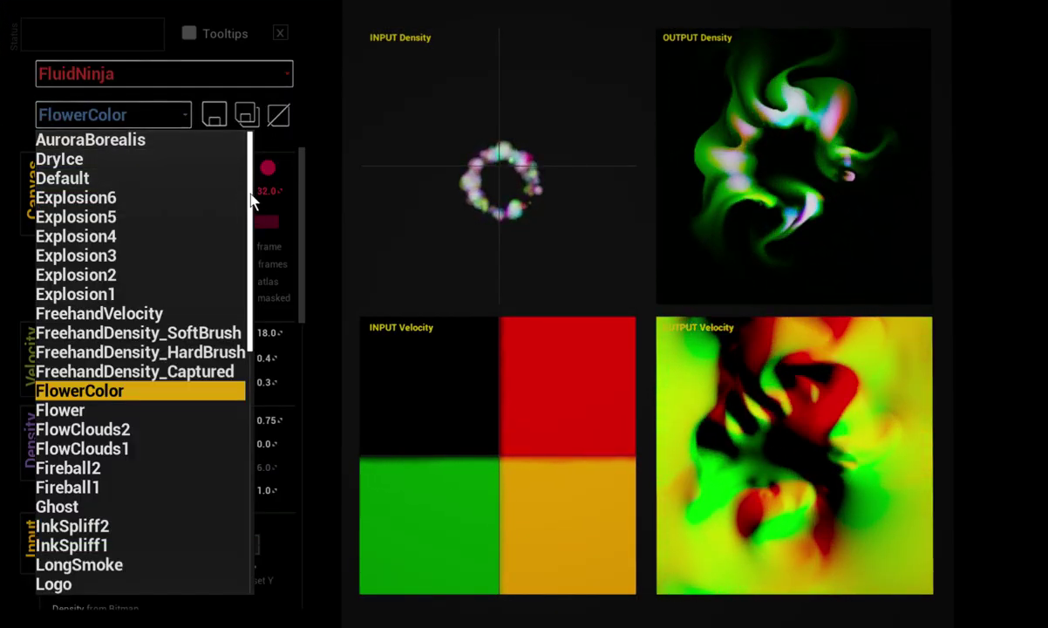
pyautogui.moveTo(251, 200); pyautogui.dragTo(182, 507)
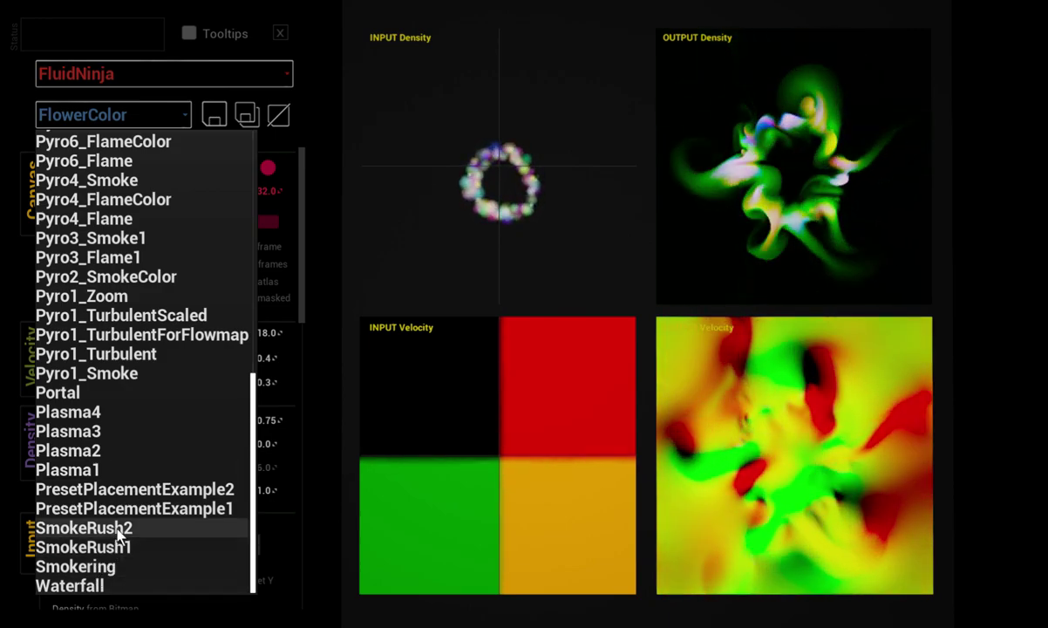
pyautogui.click(117, 546)
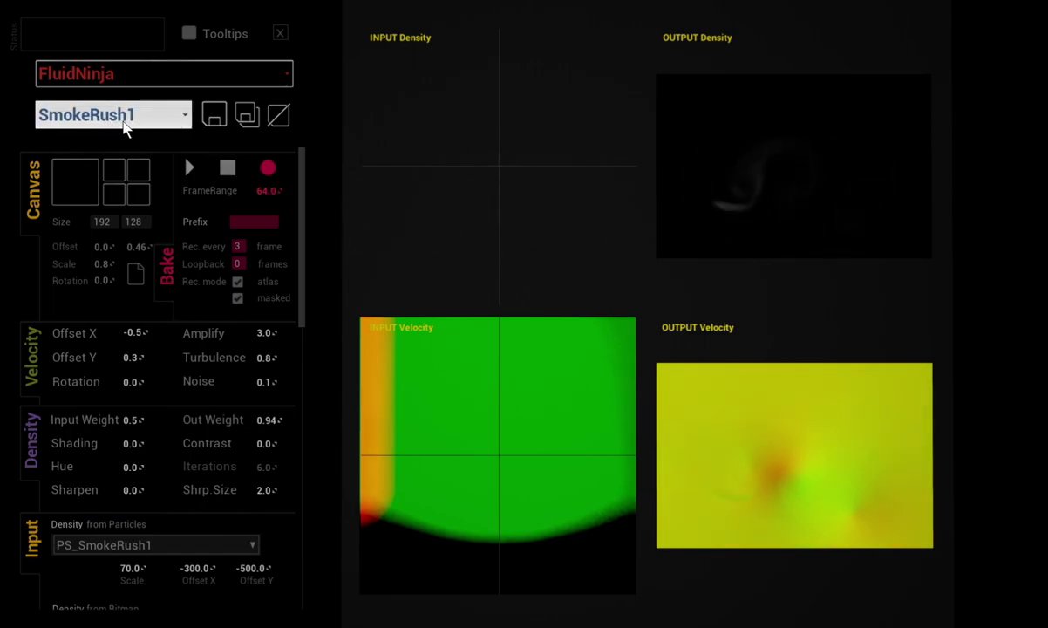
# Step: Switch the simulation to the Explosion1 preset
pyautogui.click(140, 121)
pyautogui.moveTo(251, 335); pyautogui.dragTo(272, 155)
pyautogui.click(174, 293)
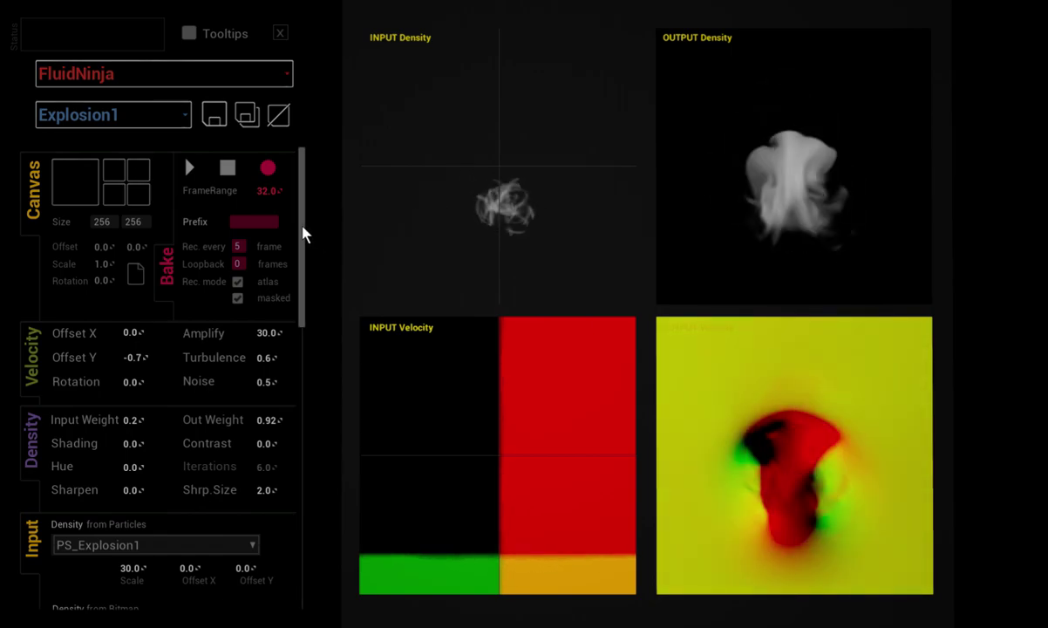
pyautogui.moveTo(303, 234); pyautogui.dragTo(318, 399)
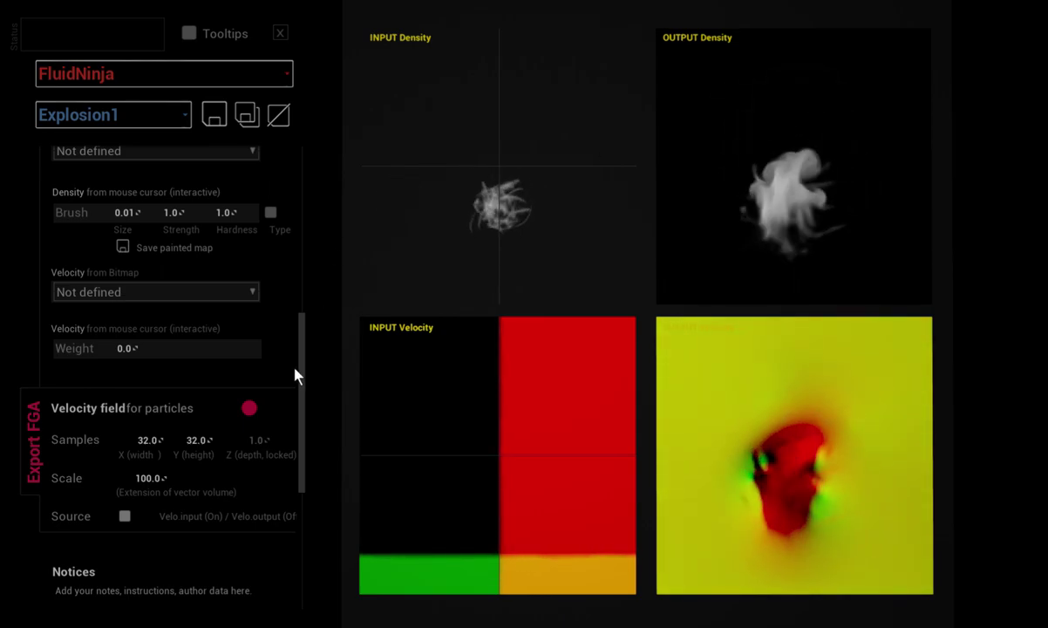
pyautogui.moveTo(299, 381); pyautogui.dragTo(311, 329)
# Step: Pick SmokeRush1 again from the FluidNinja preset list
pyautogui.click(181, 115)
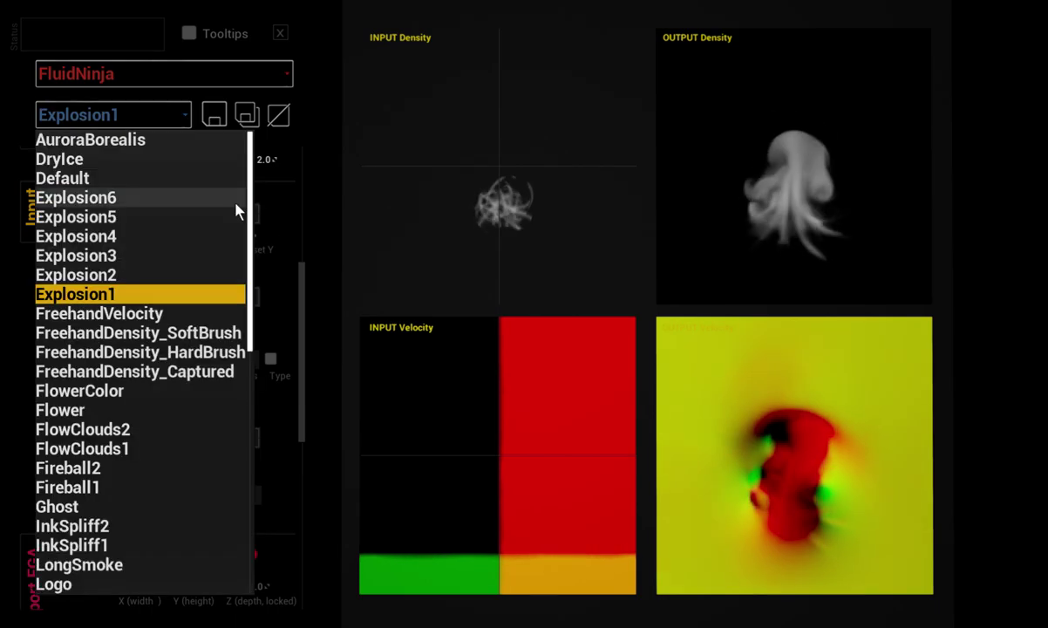
pyautogui.moveTo(236, 210); pyautogui.dragTo(261, 505)
pyautogui.click(155, 546)
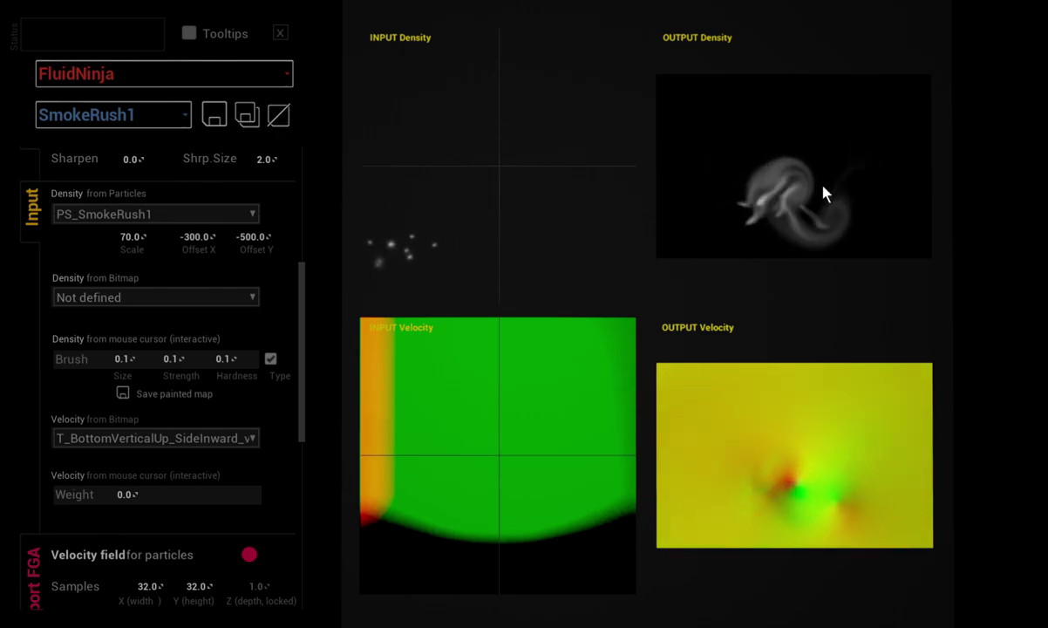
# Step: Close FluidNinja, restore the editor, and browse to Input > FluidPresets > SmokeRush
pyautogui.click(281, 34)
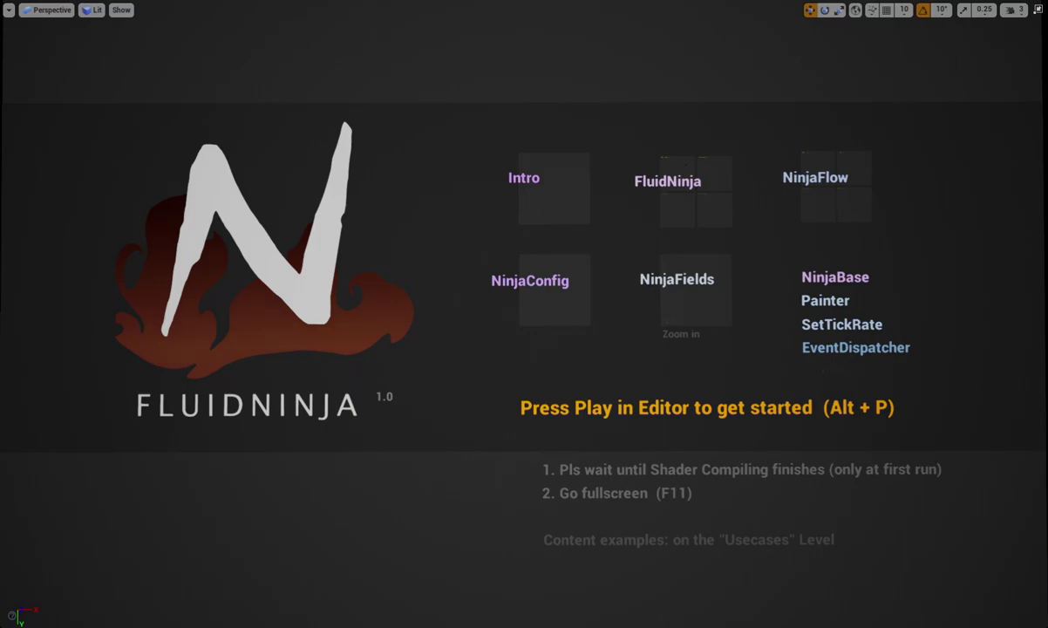
pyautogui.press('F11')
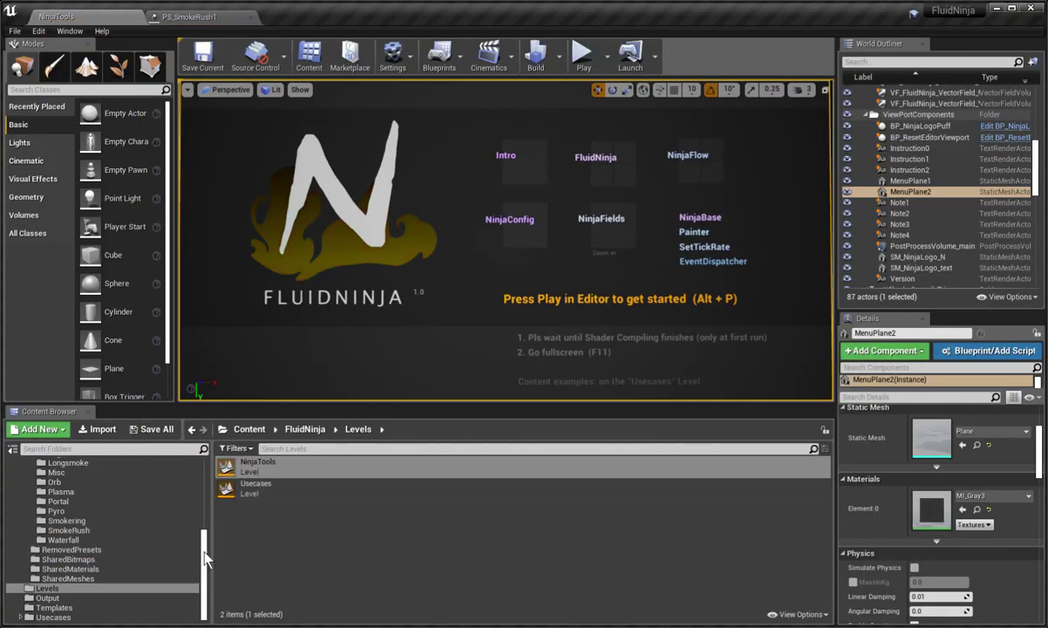
pyautogui.scroll(6, 206, 557)
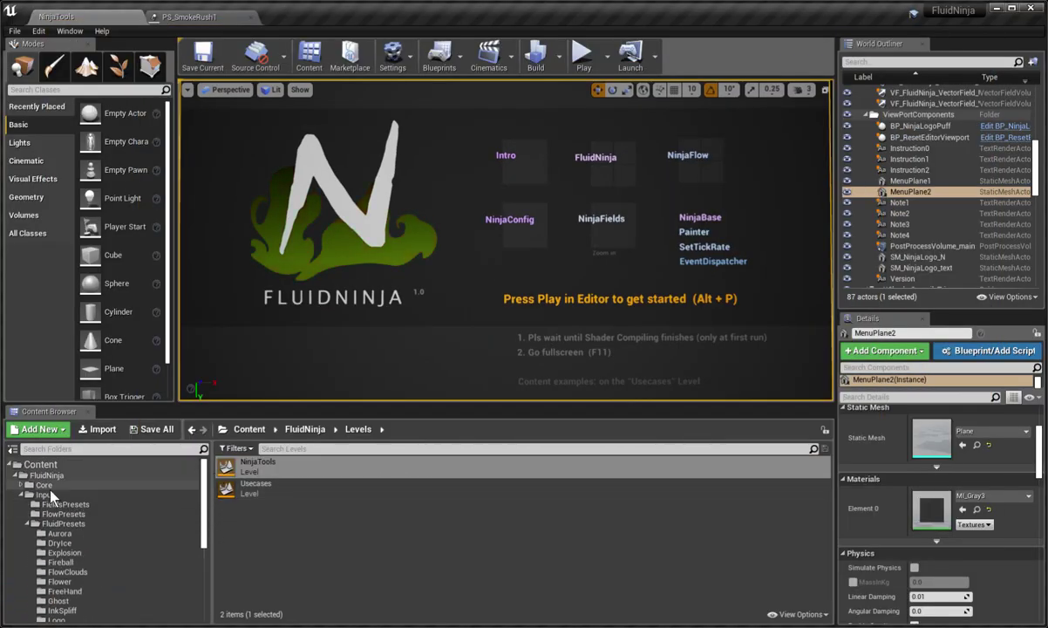
pyautogui.click(51, 495)
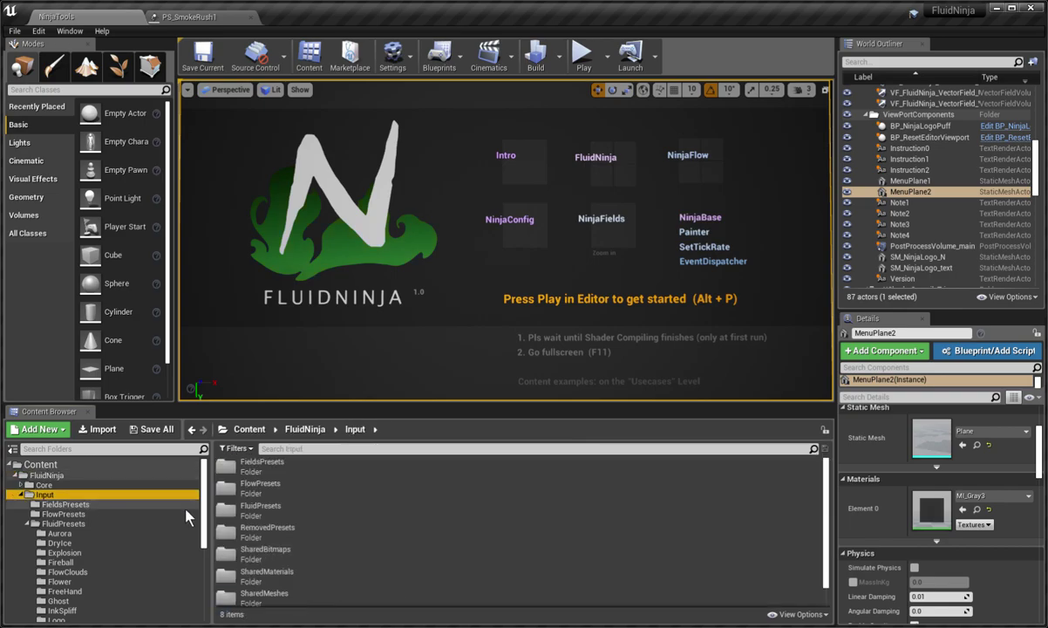
pyautogui.click(114, 524)
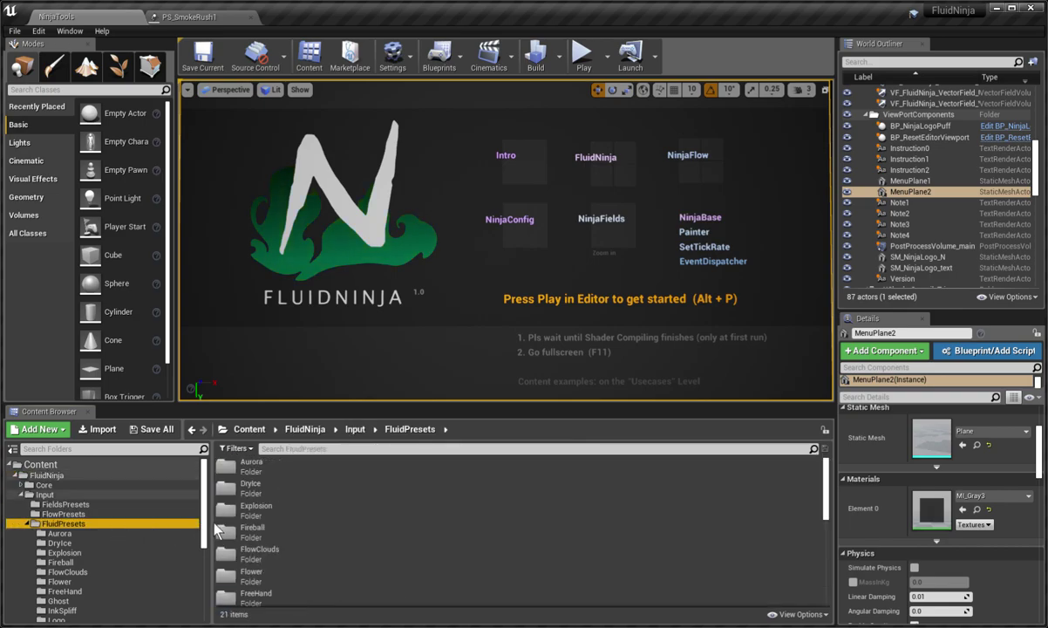
pyautogui.moveTo(207, 528); pyautogui.dragTo(199, 582)
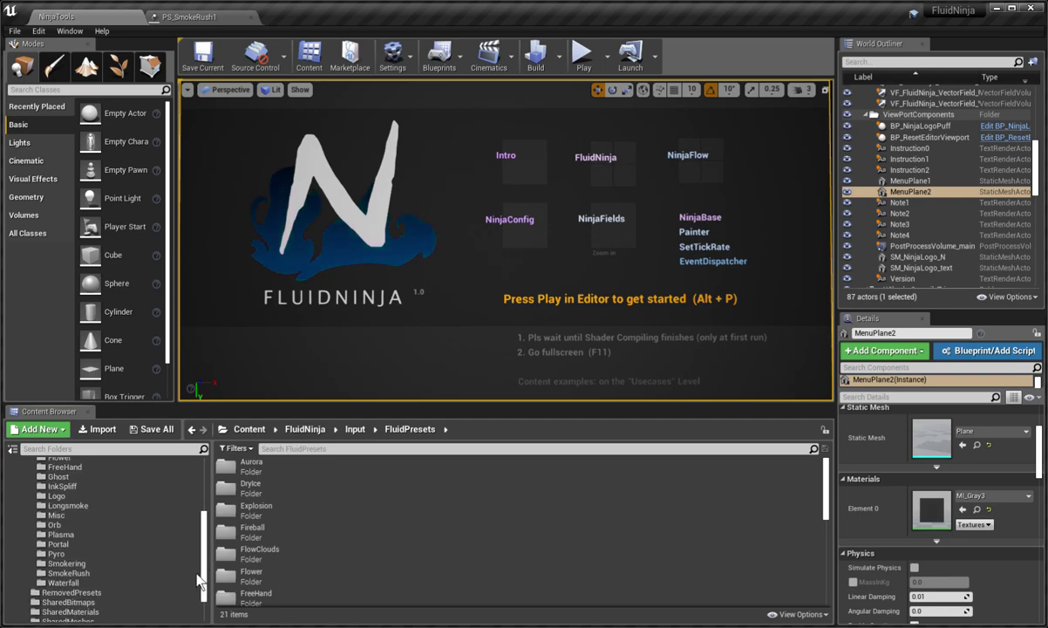
pyautogui.click(96, 575)
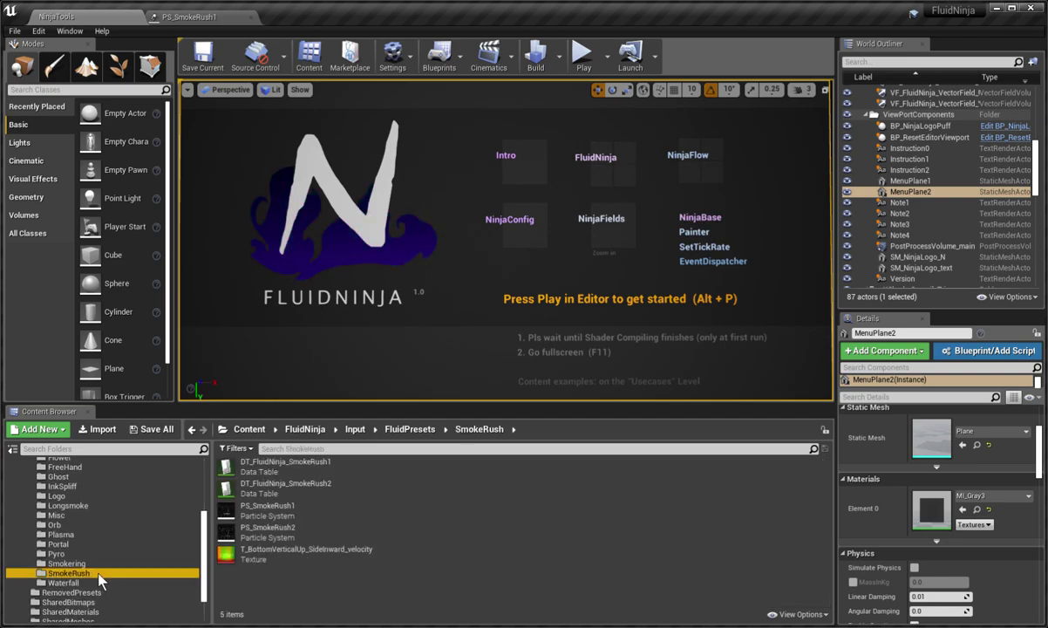
# Step: In Cascade, set PS_SmokeRush1's Emitter Loops to 1, save, and return to NinjaTools
pyautogui.doubleClick(255, 514)
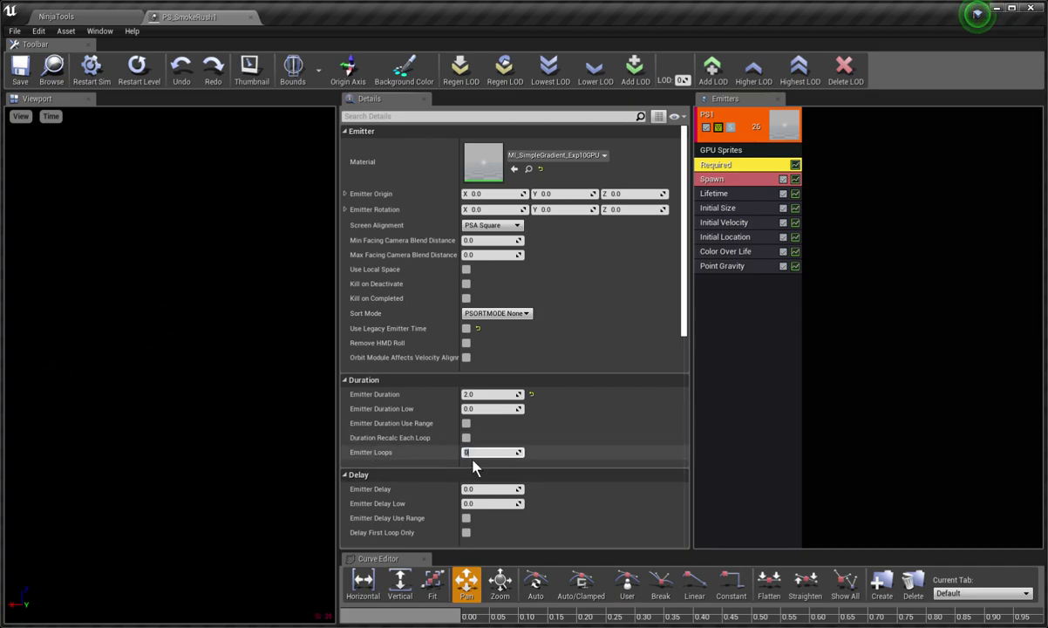
pyautogui.write('1')
pyautogui.press('Return')
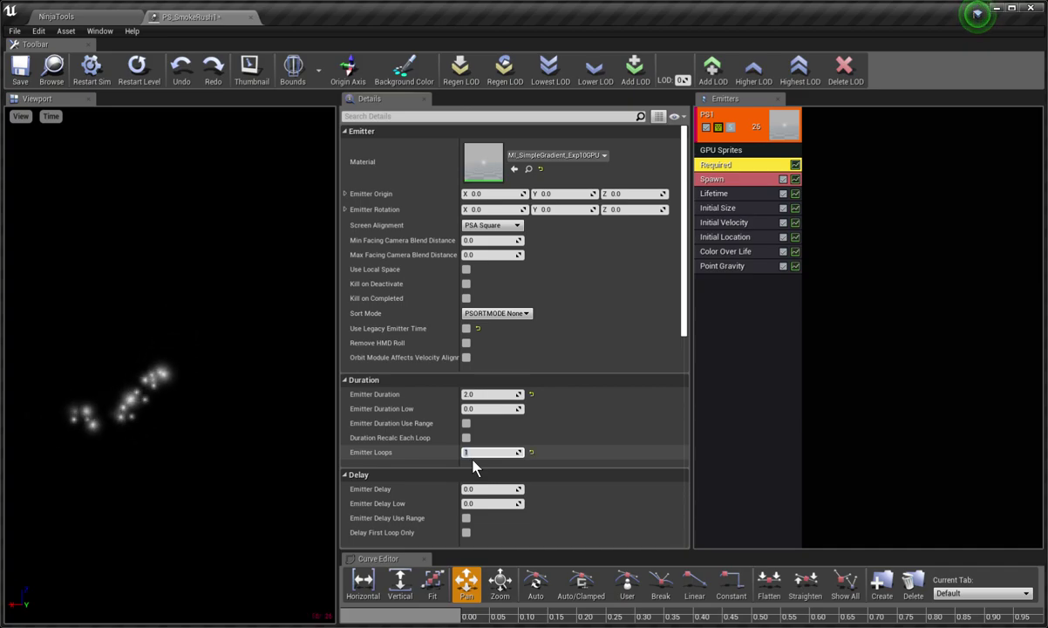
pyautogui.press('Return')
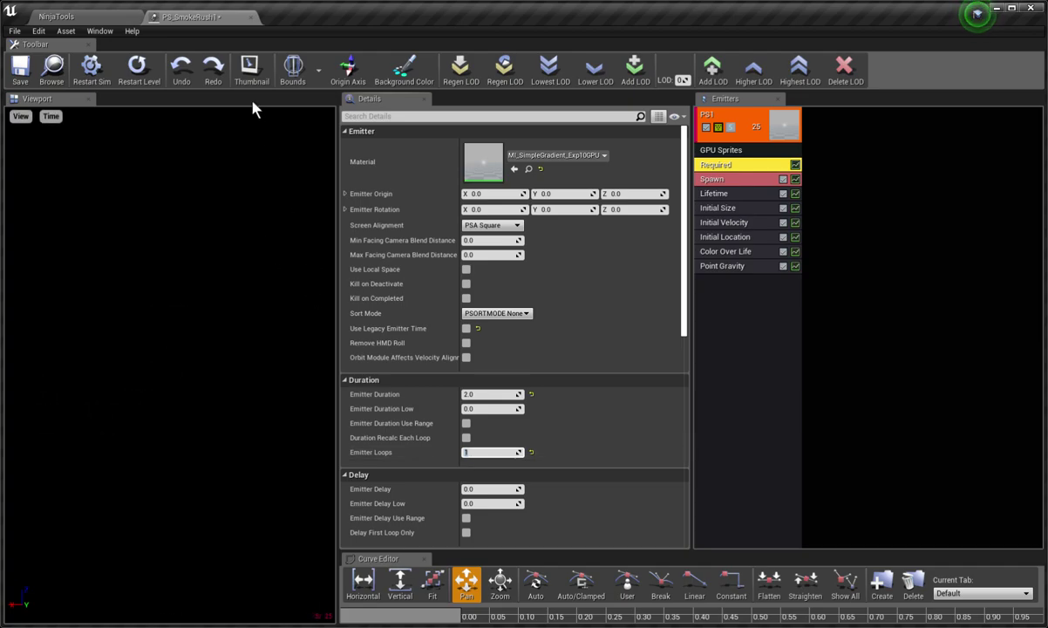
pyautogui.click(19, 66)
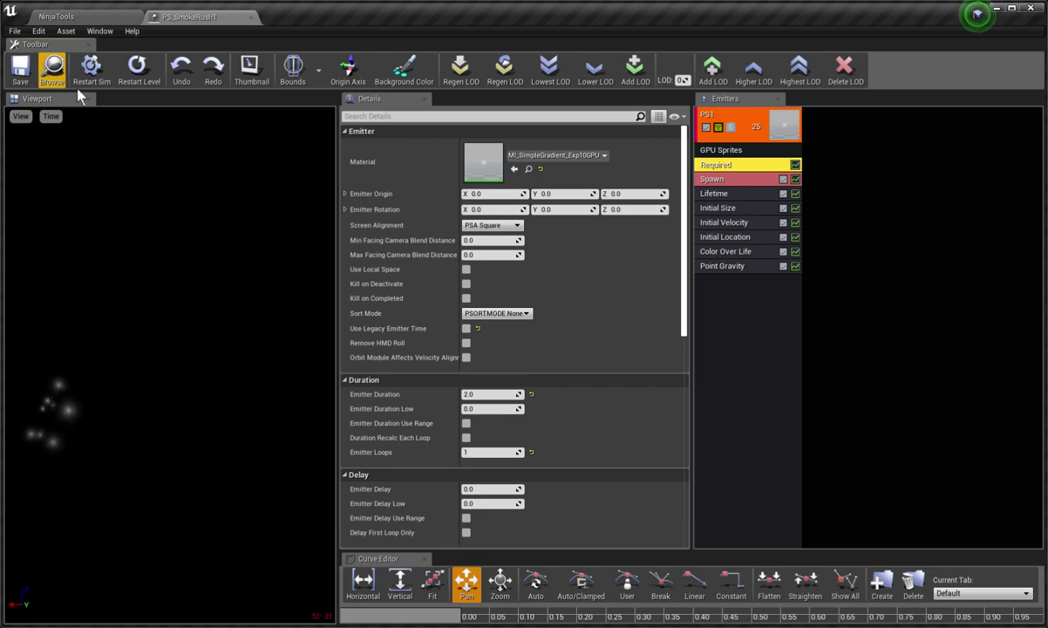
pyautogui.click(94, 18)
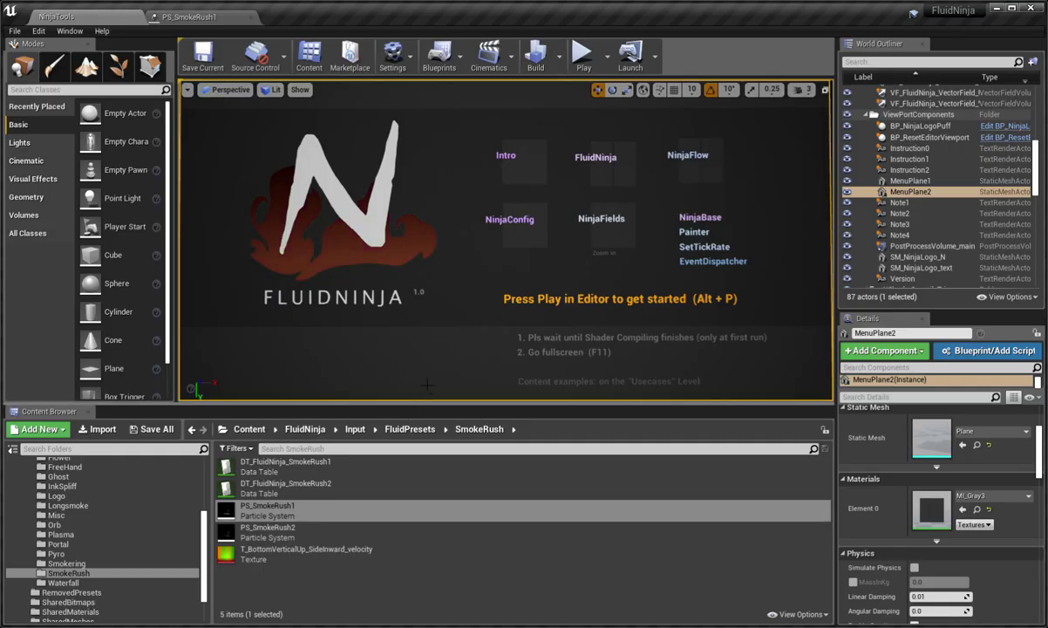
# Step: Play the level, run the SmokeRush1 preset in FluidNinja, then close FluidNinja
pyautogui.press('F11')
pyautogui.hotkey('alt', 'p')
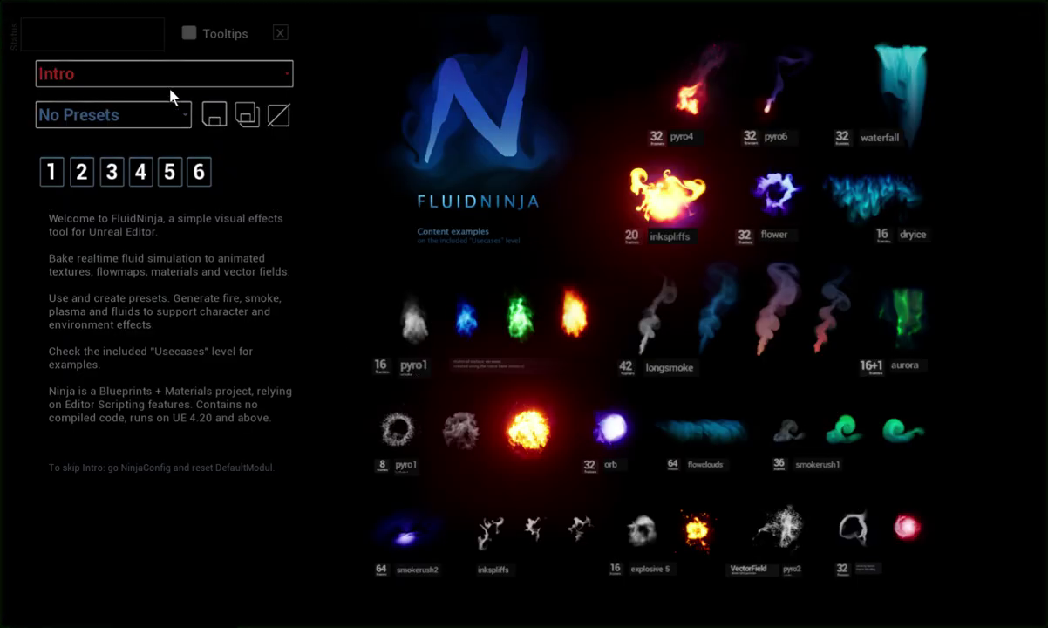
pyautogui.click(131, 76)
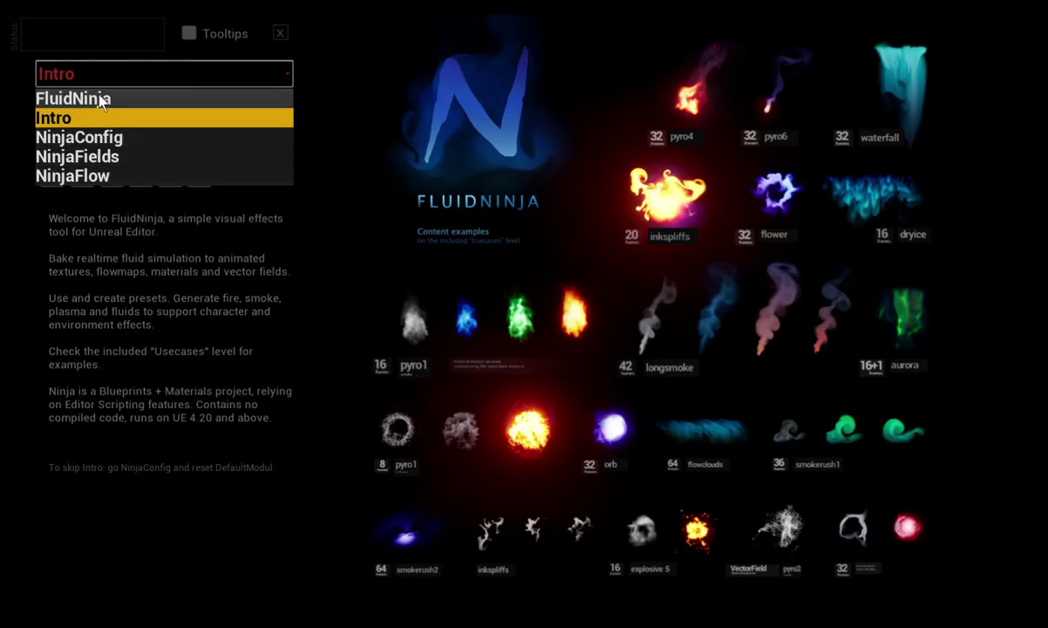
pyautogui.click(94, 96)
pyautogui.click(184, 114)
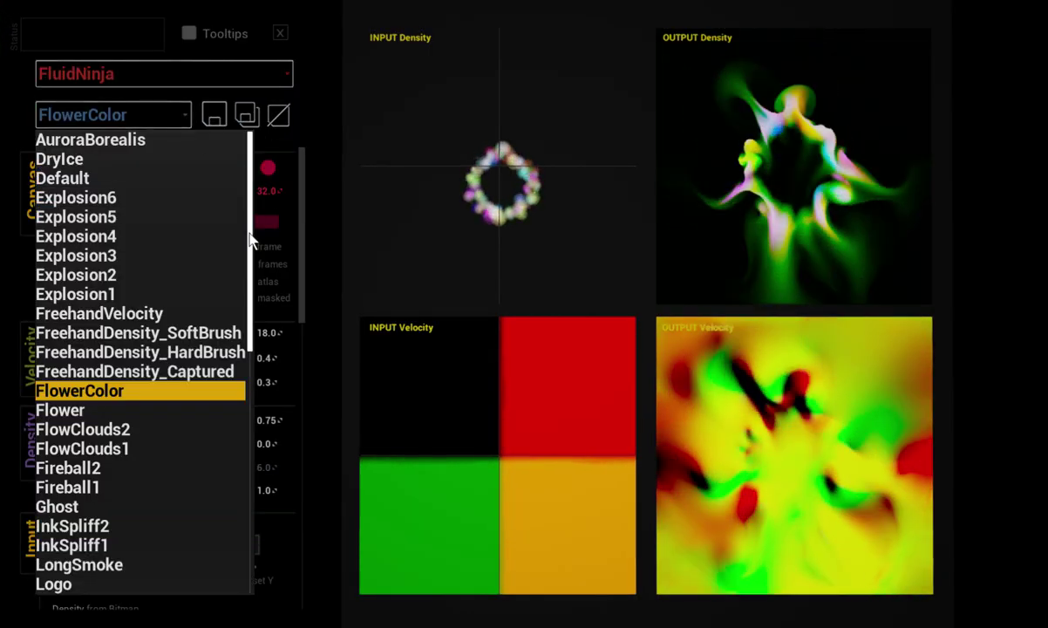
pyautogui.moveTo(253, 233); pyautogui.dragTo(268, 504)
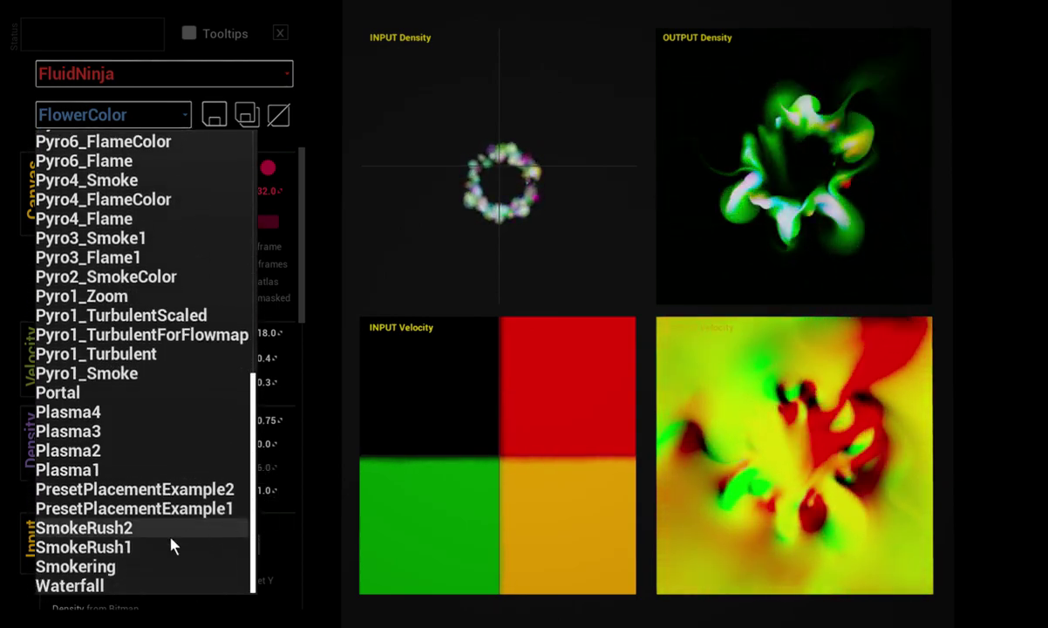
pyautogui.click(128, 553)
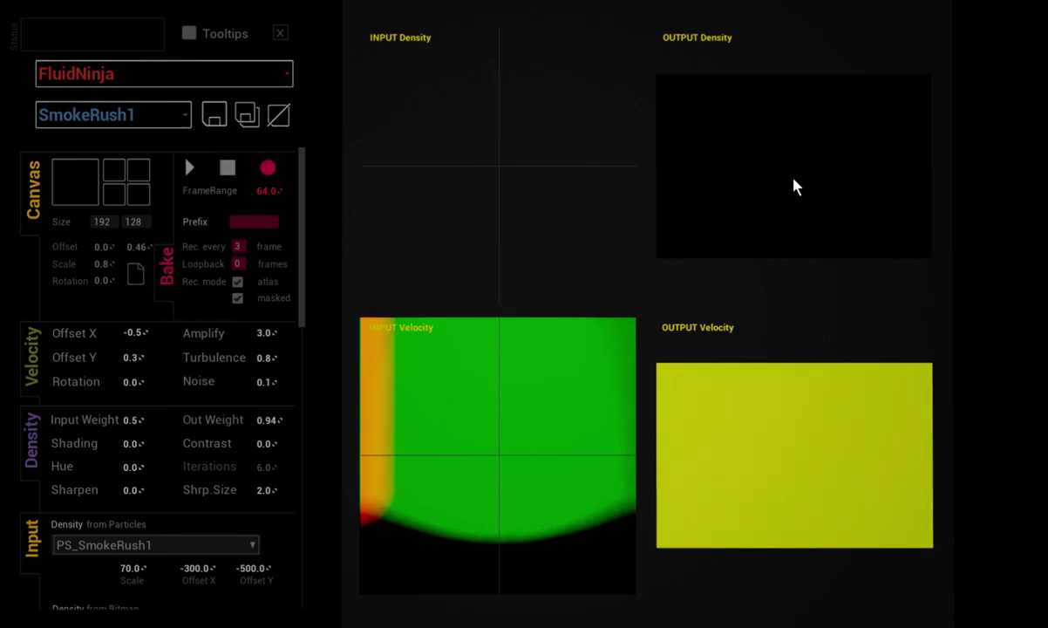
pyautogui.click(279, 33)
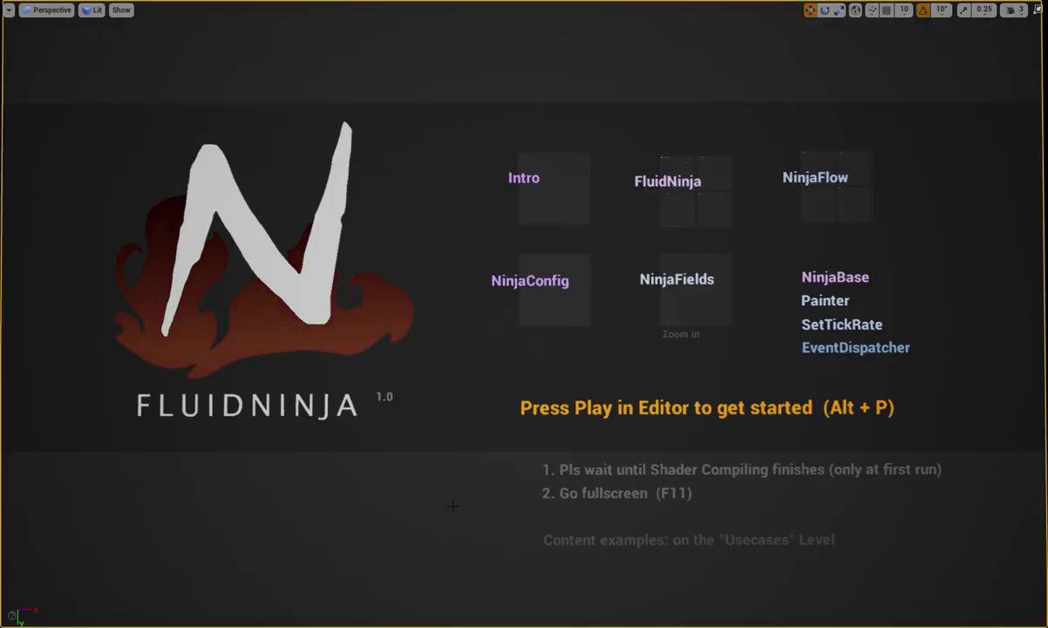
# Step: Set PS_SmokeRush1's Emitter Loops to 0 for endless looping and save it
pyautogui.press('F11')
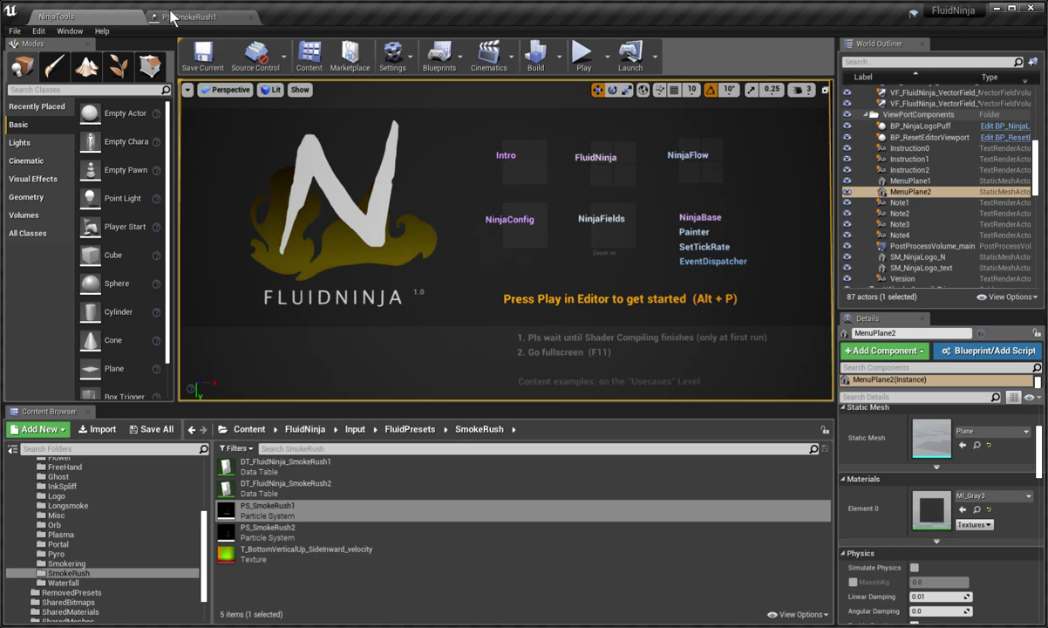
pyautogui.click(171, 18)
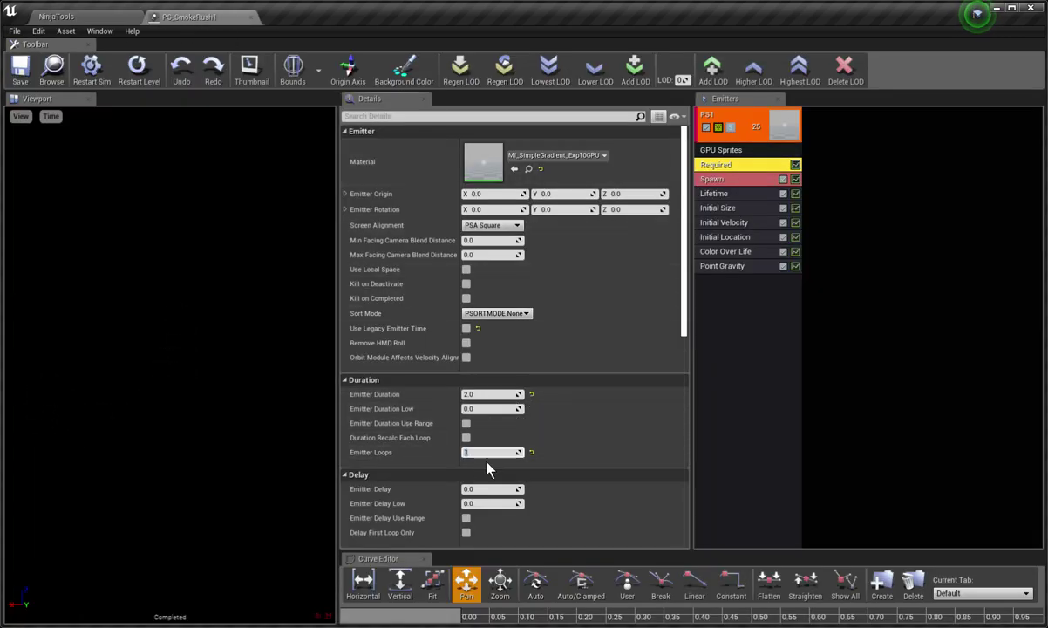
pyautogui.press('Return')
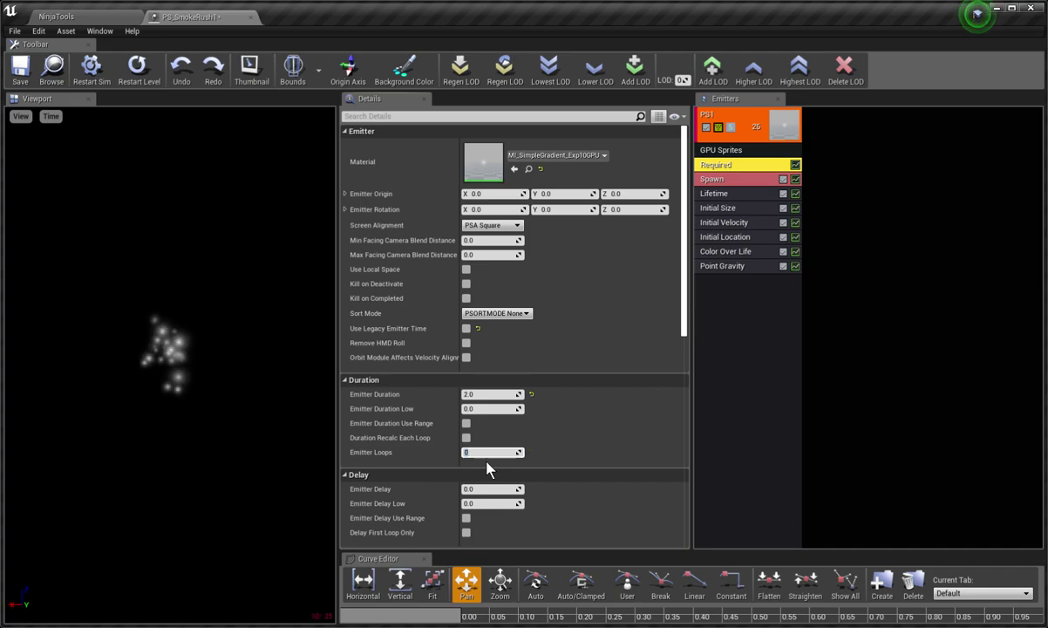
pyautogui.click(25, 77)
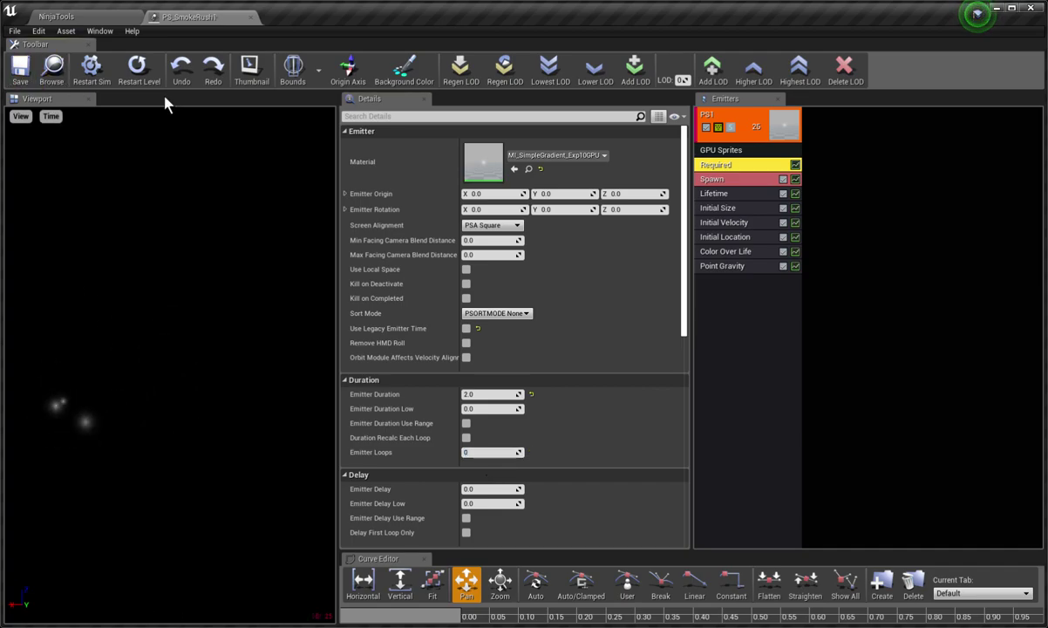
# Step: Back in NinjaTools, test-play the level briefly and select the menu plane
pyautogui.click(87, 16)
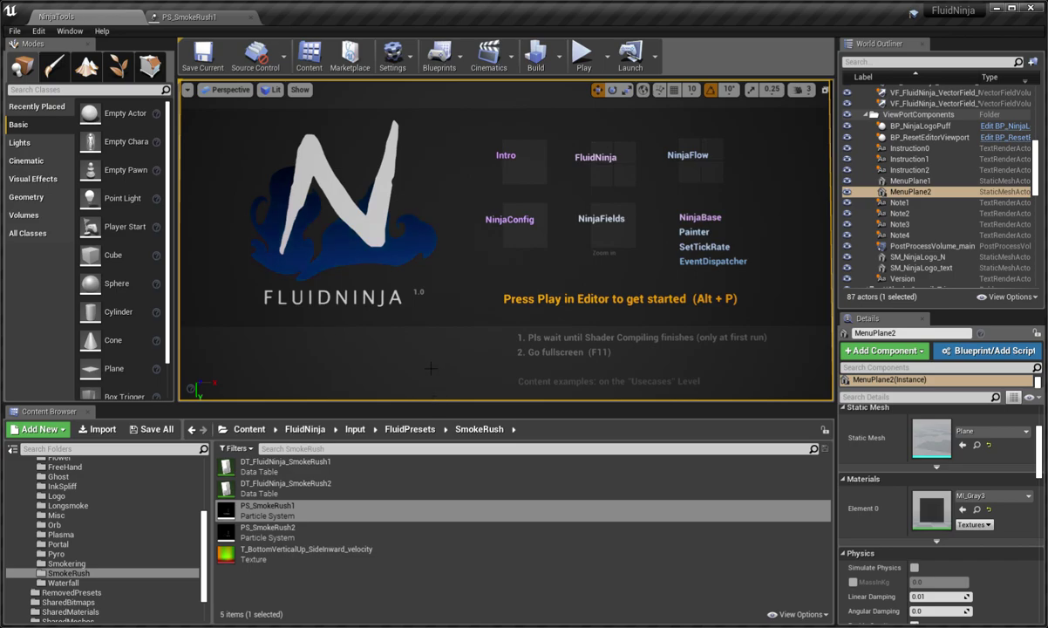
pyautogui.hotkey('alt', 'p')
pyautogui.press('Escape')
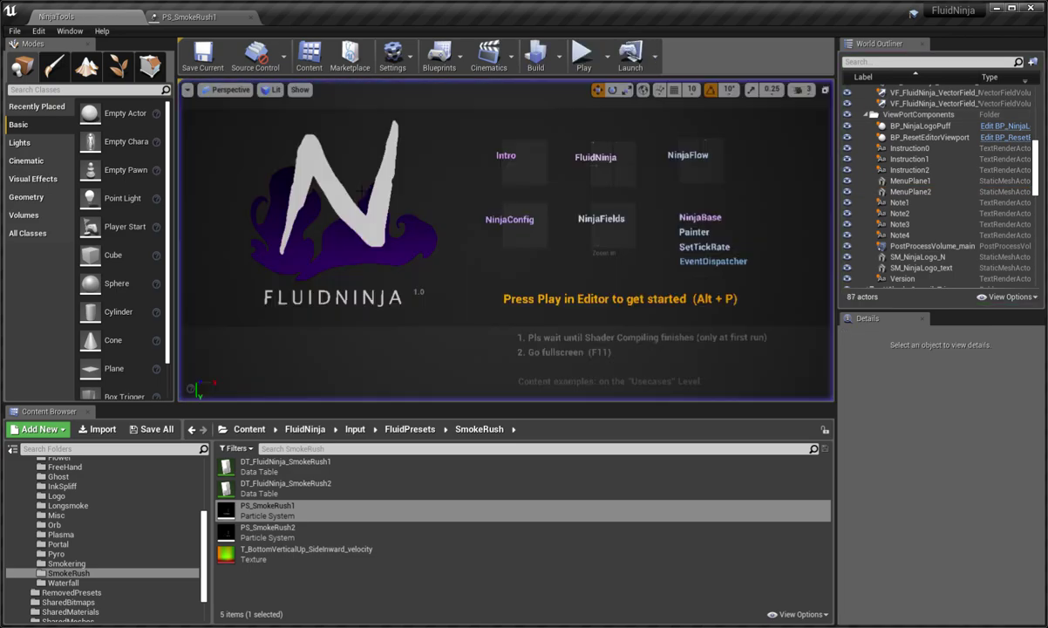
pyautogui.click(412, 386)
# Step: Play the level full-screen, switch to the FluidNinja module, and load SmokeRush1
pyautogui.press('F11')
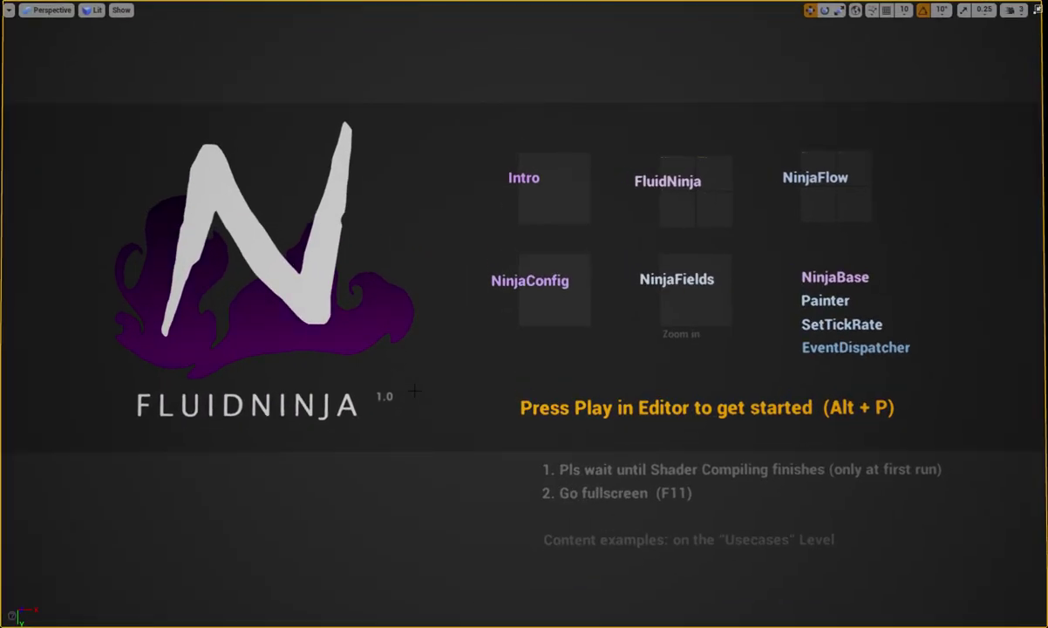
pyautogui.click(472, 443)
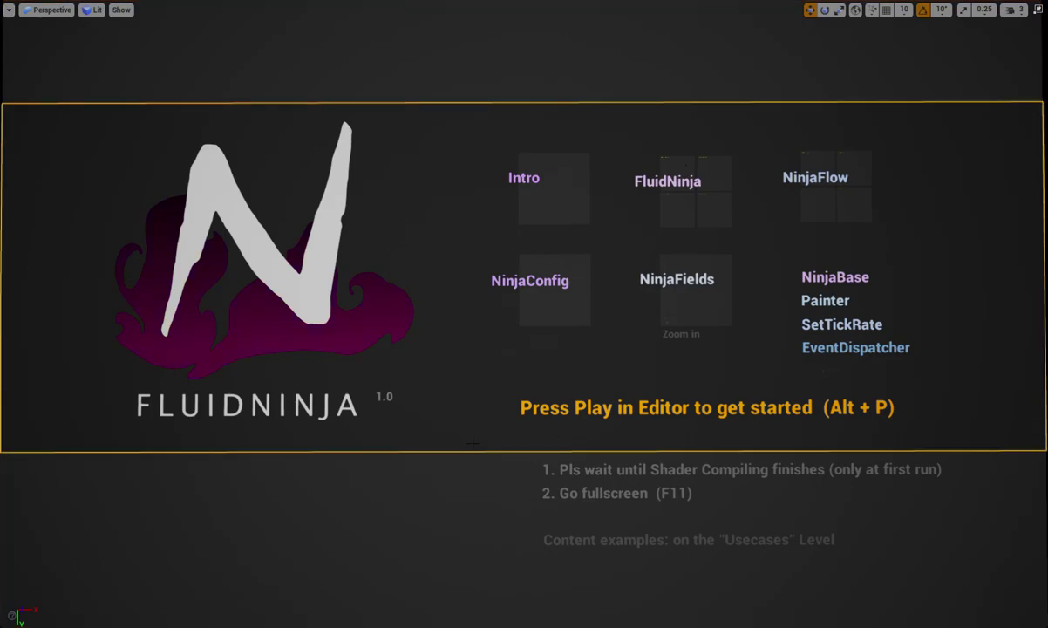
pyautogui.hotkey('alt', 'p')
pyautogui.click(141, 77)
pyautogui.click(87, 96)
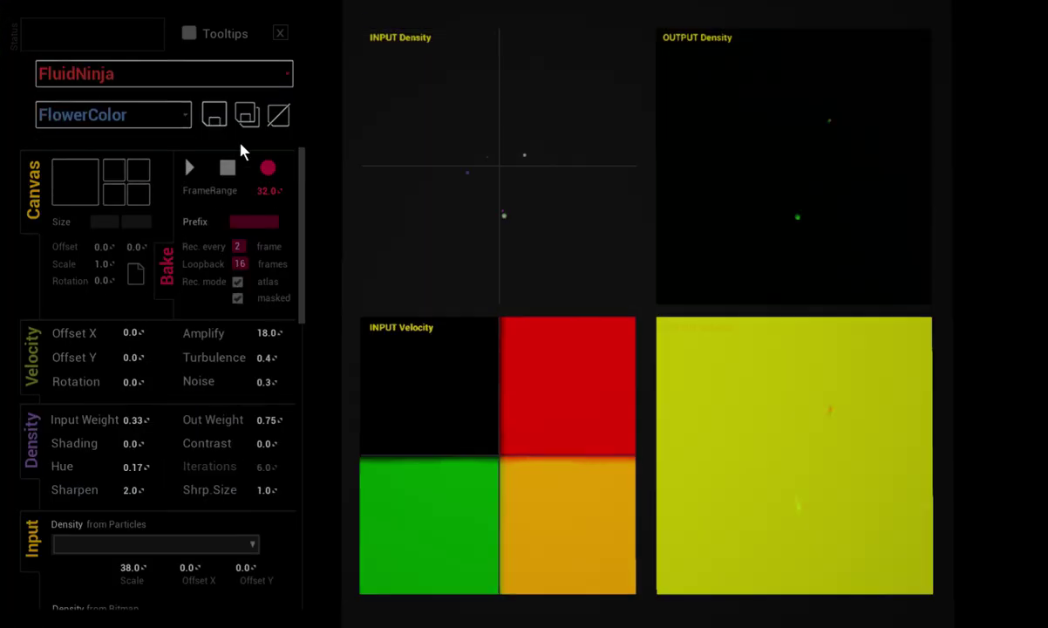
pyautogui.click(185, 118)
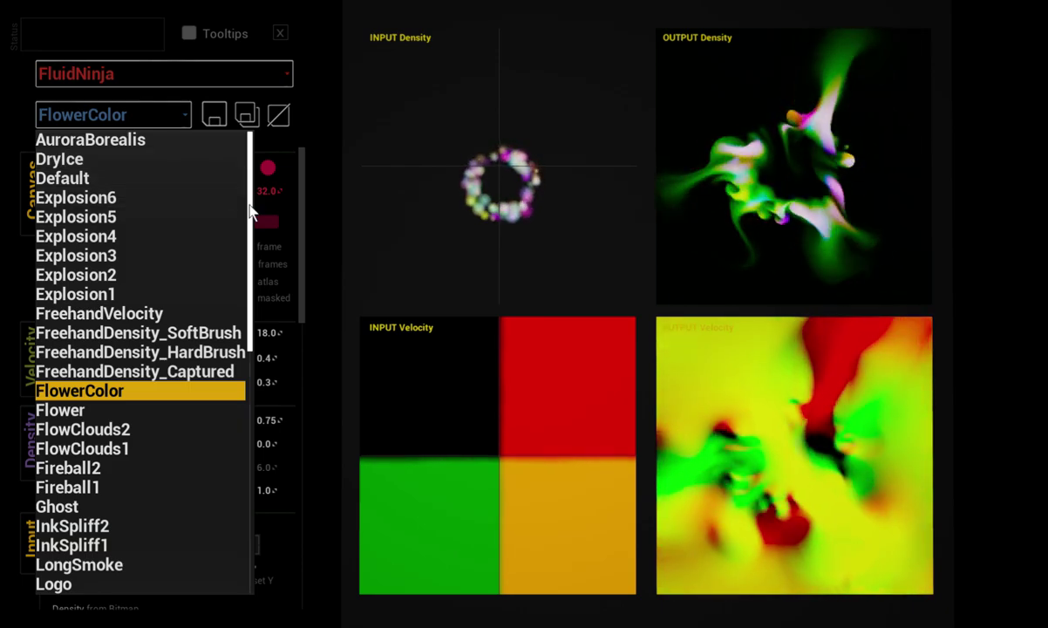
pyautogui.moveTo(251, 212); pyautogui.dragTo(281, 452)
pyautogui.click(118, 544)
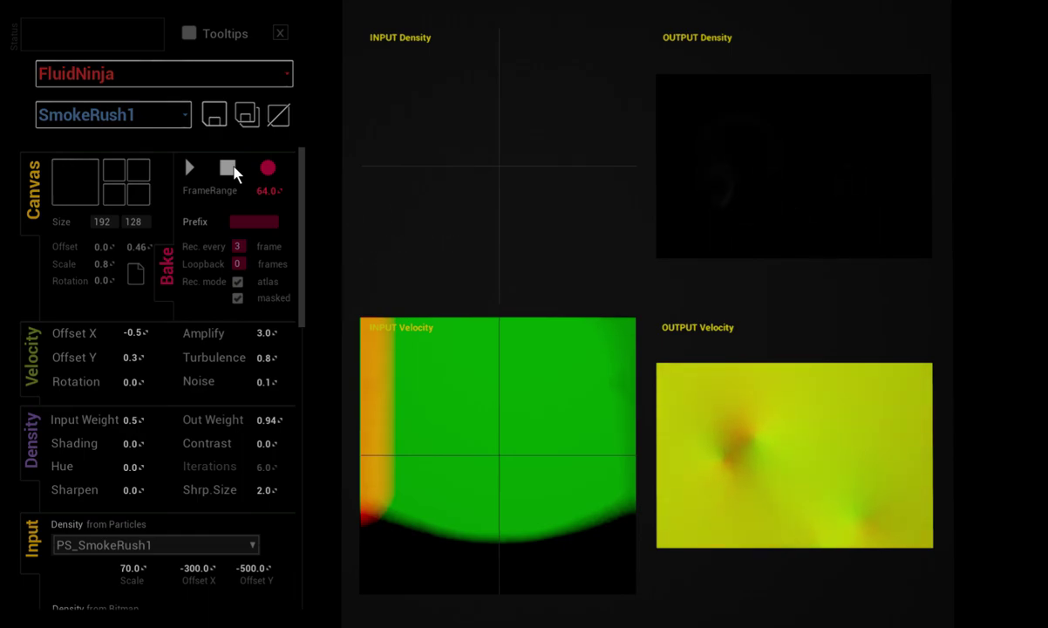
# Step: Record the 64-frame SmokeRush1 bake, then play back the baked sequence
pyautogui.click(267, 173)
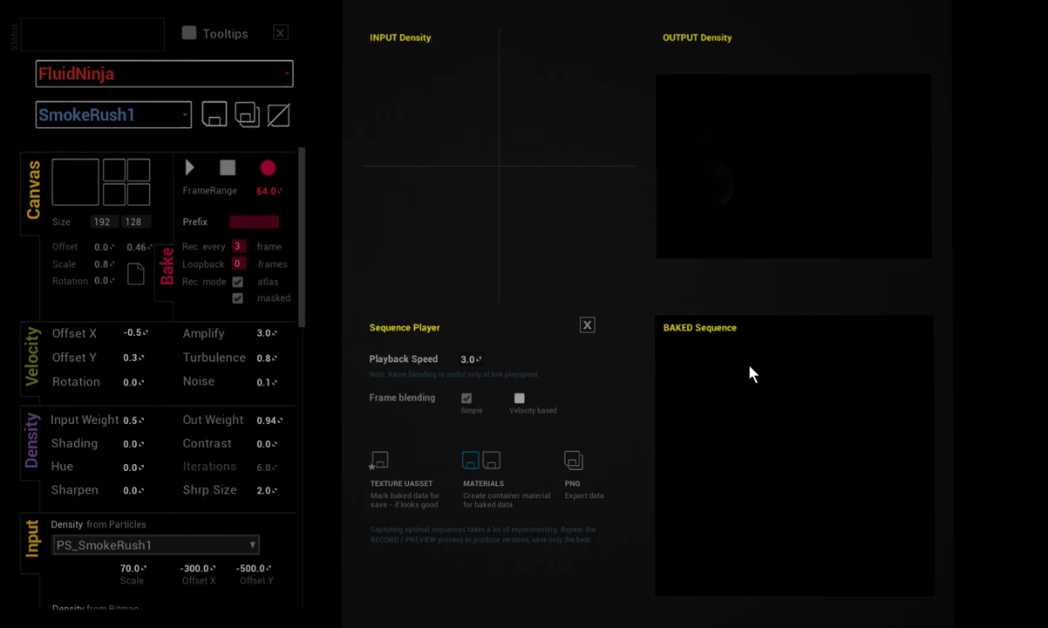
pyautogui.click(189, 170)
pyautogui.click(190, 169)
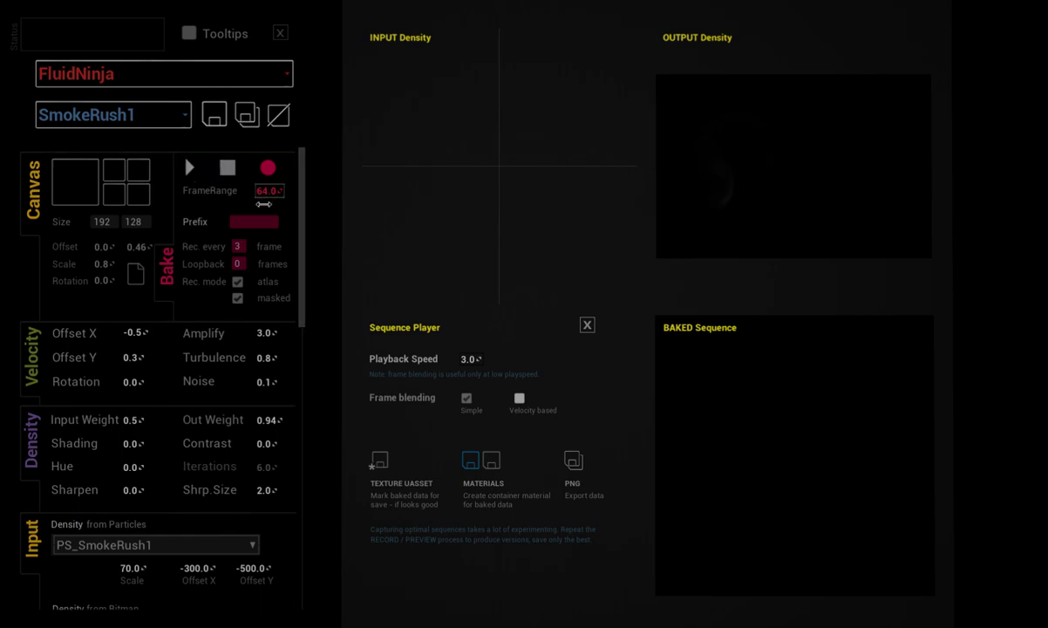